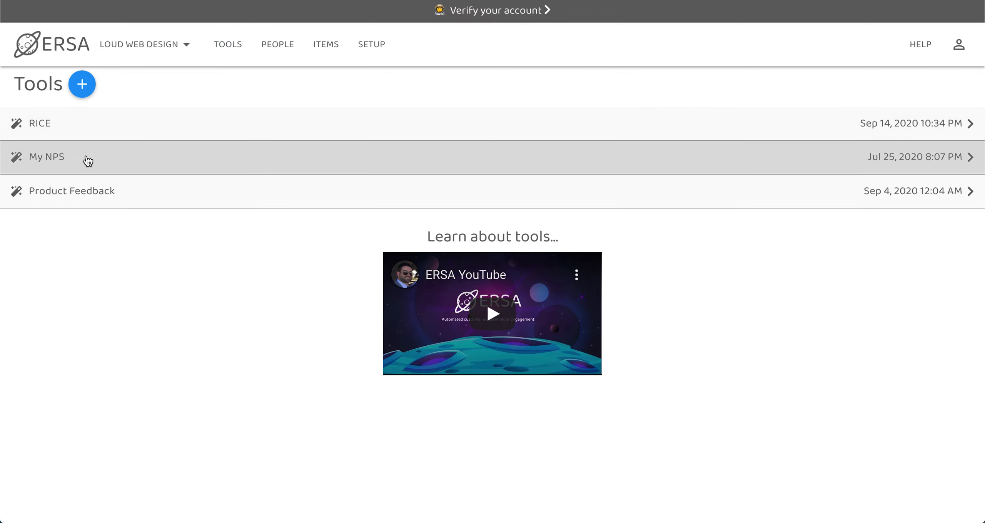
Step: Keep Sendgrid as My NPS's email-capture connection, then go to the organisation setup's Admins page
left_click(88, 161)
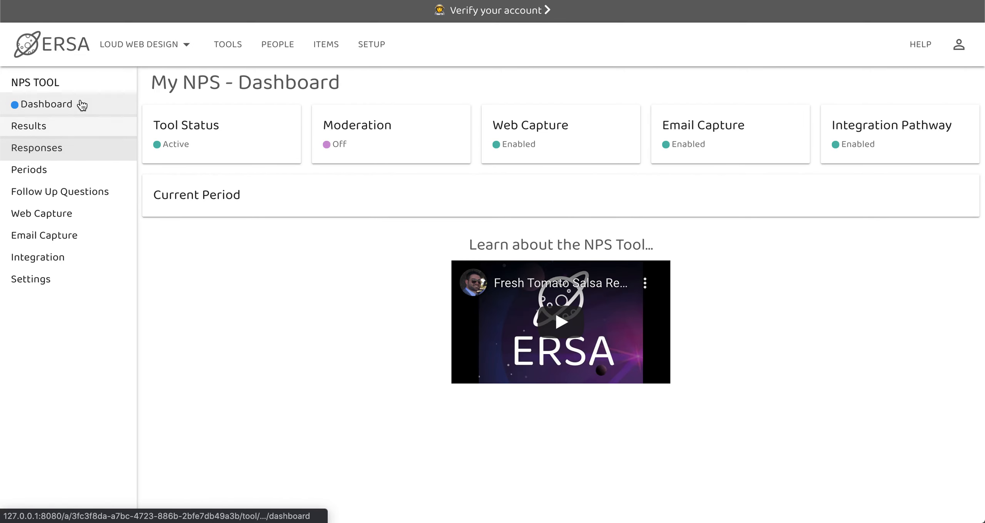
scroll(44, 80, "down", 1)
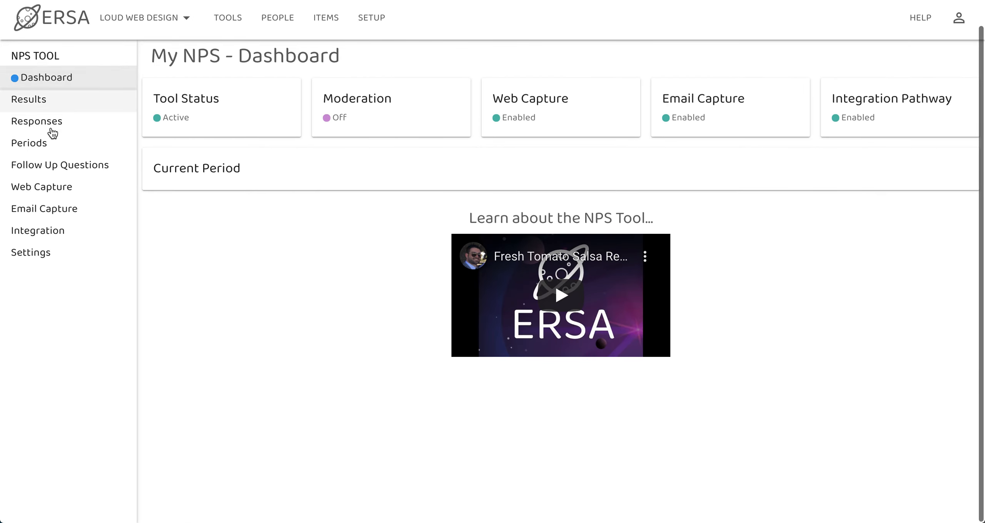
left_click(49, 205)
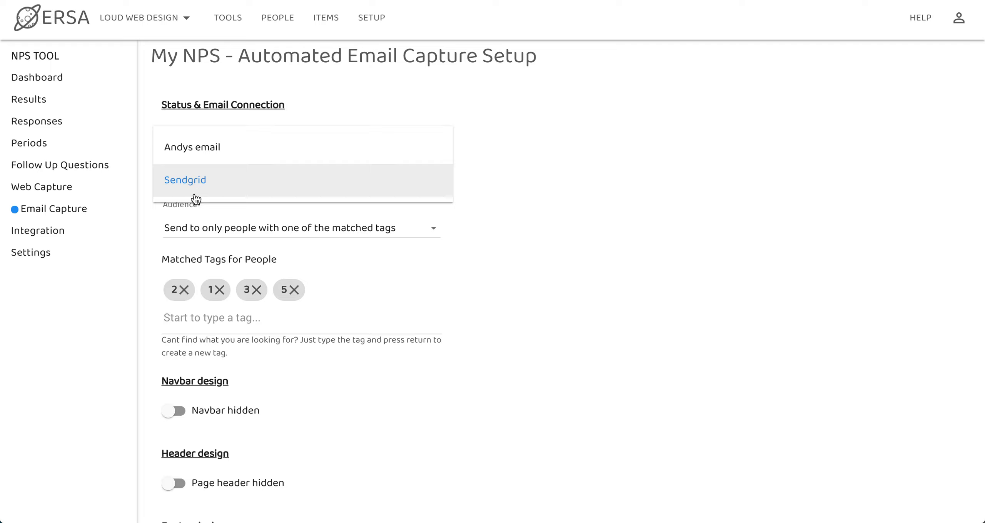
left_click(514, 264)
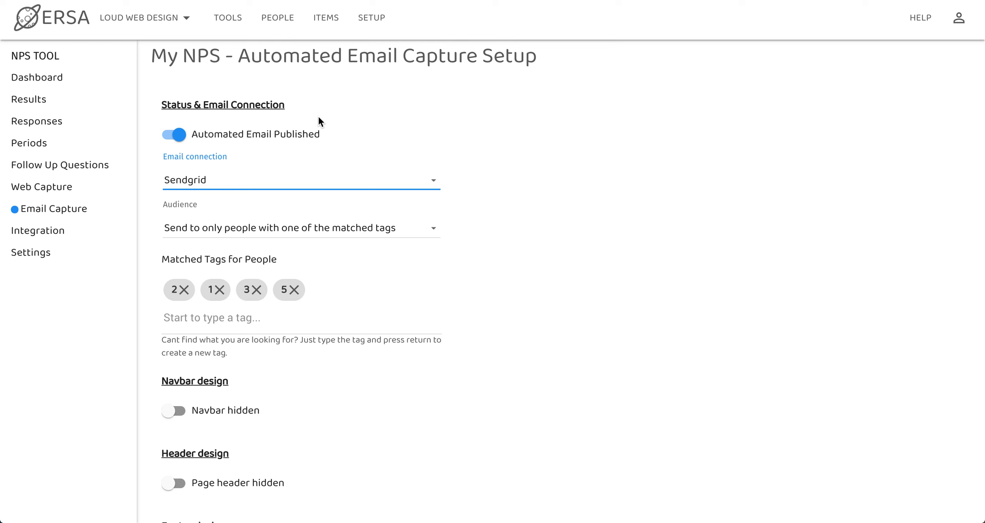
left_click(370, 25)
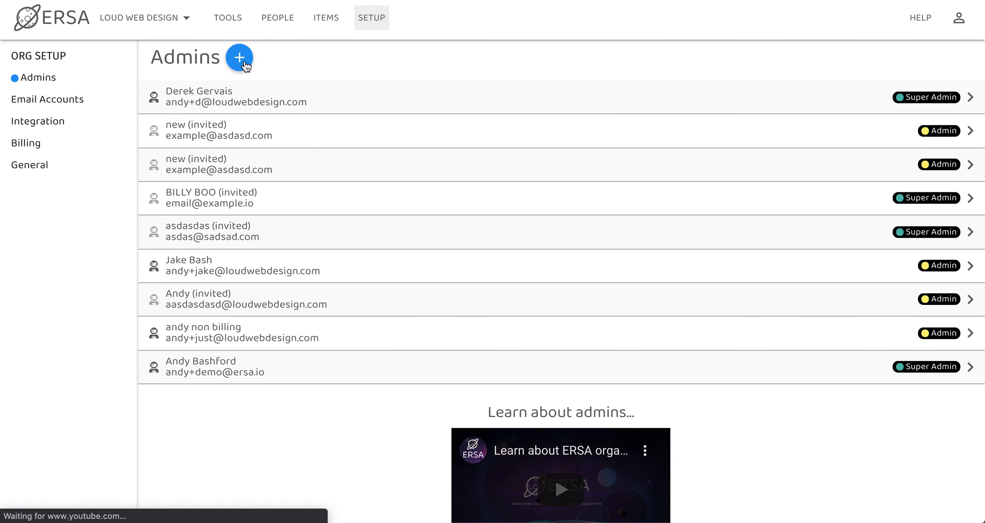
Step: Show the Email Accounts list and inspect the first connection's settings, cancelling without changes
left_click(72, 103)
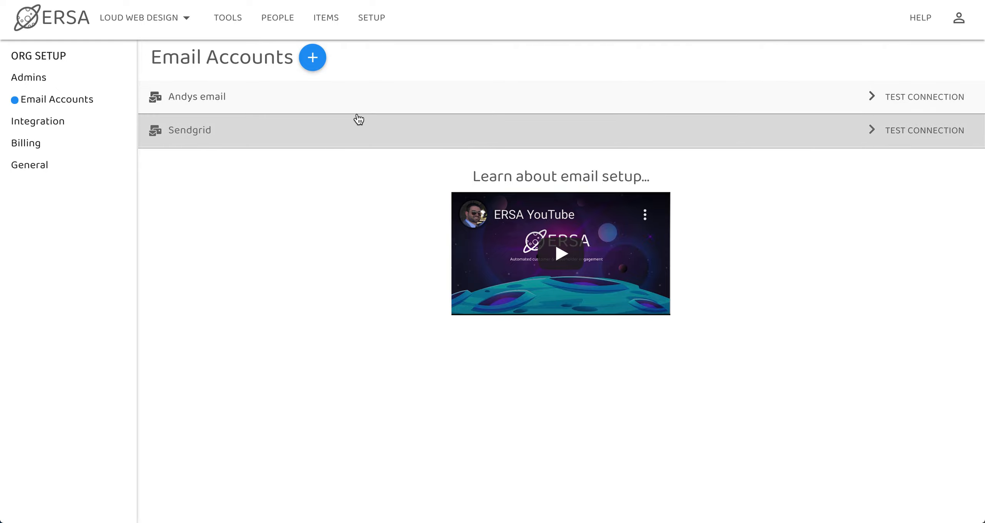
left_click(336, 94)
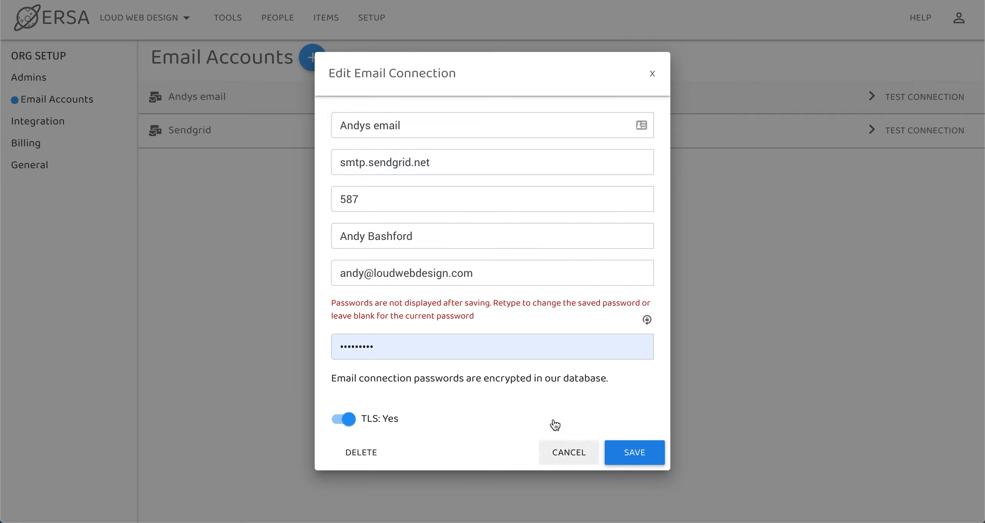
left_click(551, 450)
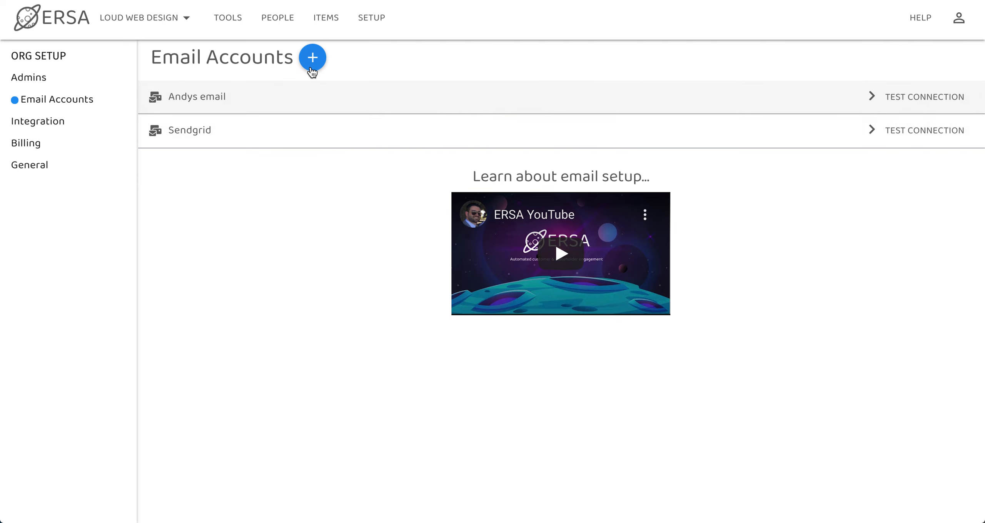
Step: Start a new email connection named after the sender, with host smtp.sendgrid.net
left_click(312, 72)
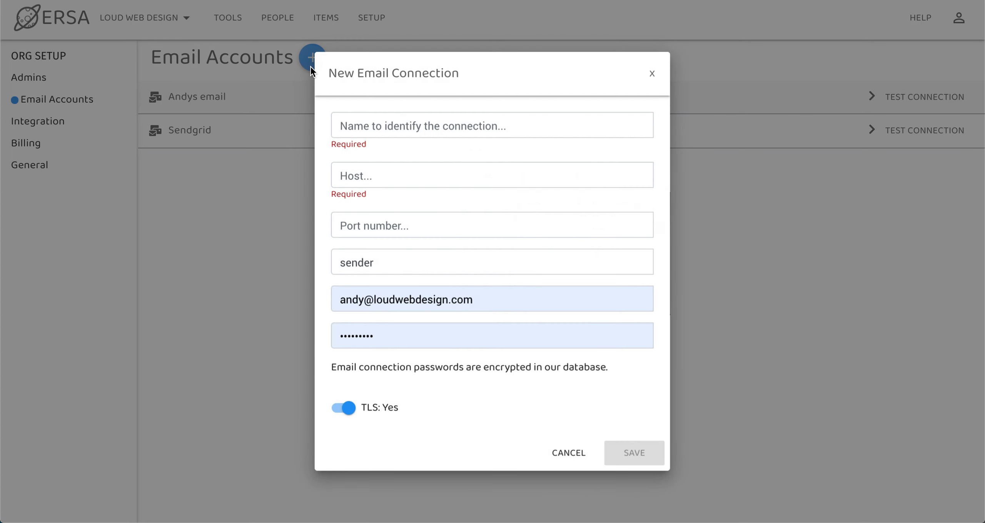
left_click(405, 132)
type("Bob")
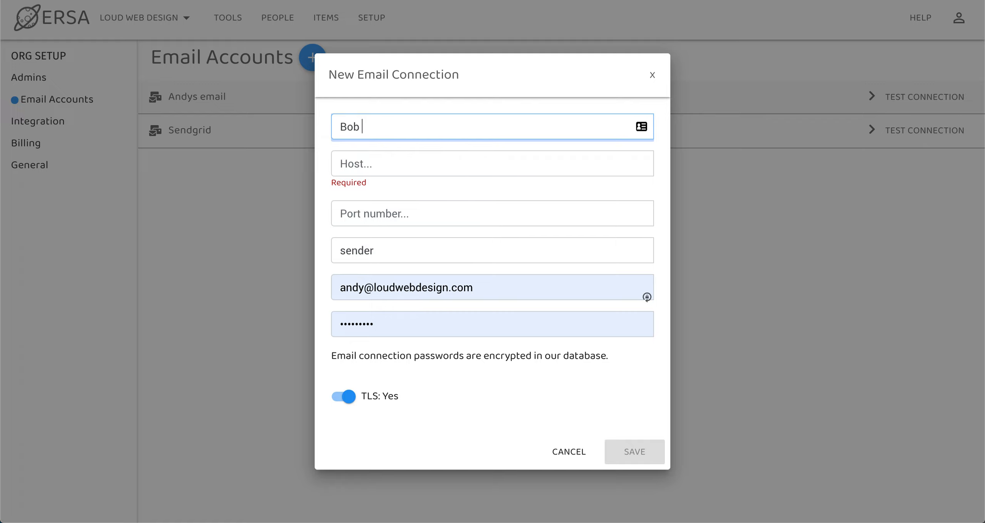
type(" Smith")
key("Tab")
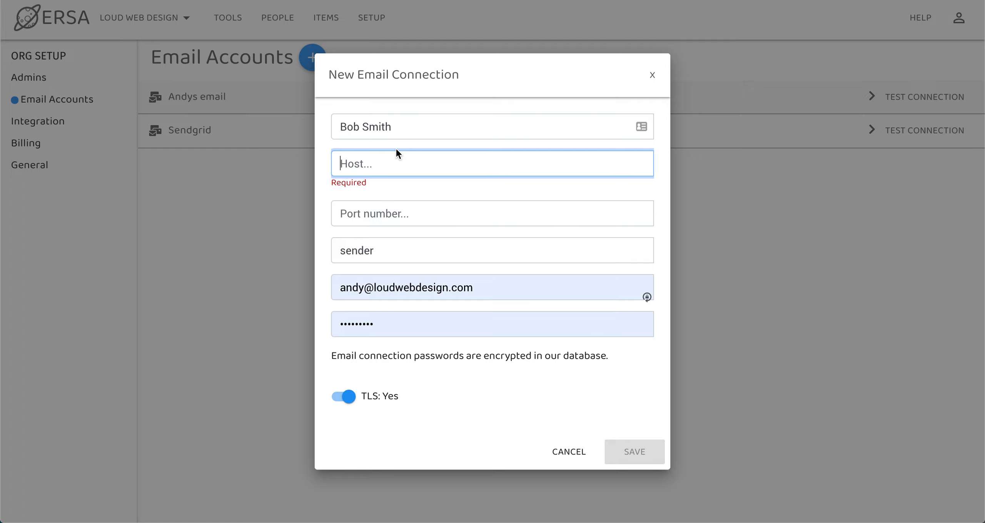
left_click(387, 161)
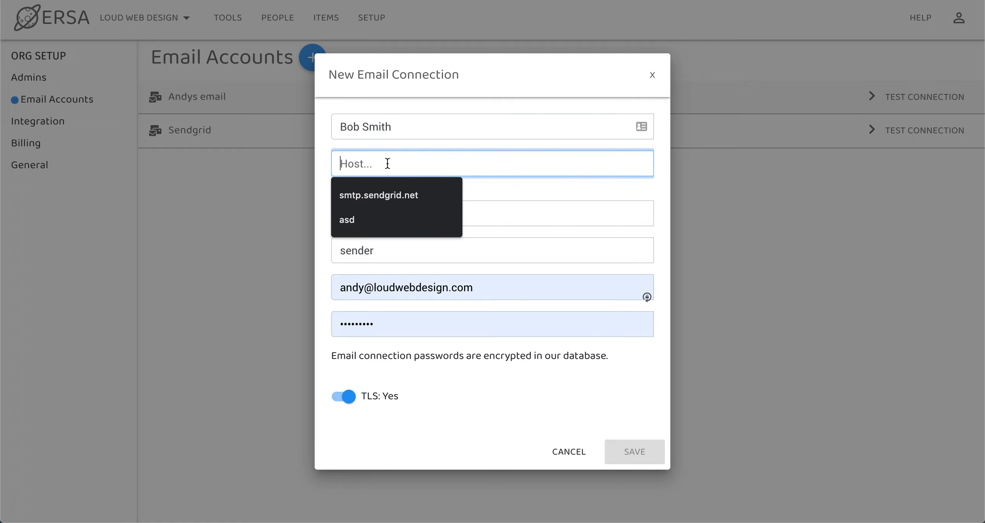
left_click(381, 194)
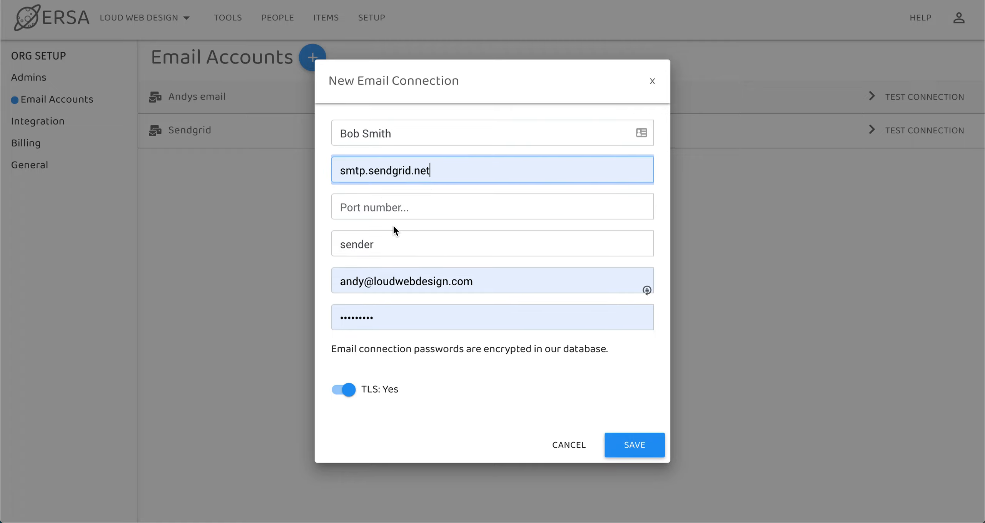
Step: Set port 587, replace the sender name with the sender's name, and clear the prefilled username
left_click(392, 211)
left_click(373, 235)
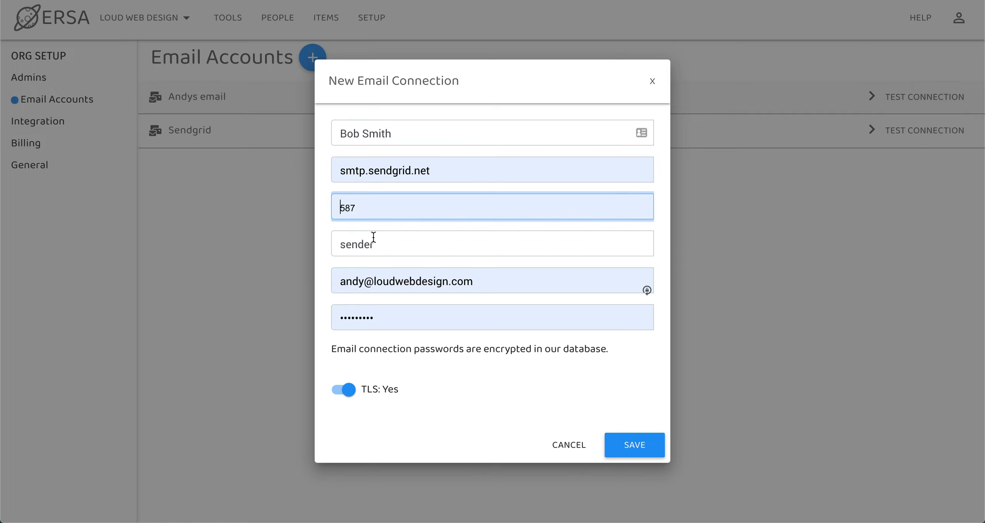
left_click(396, 245)
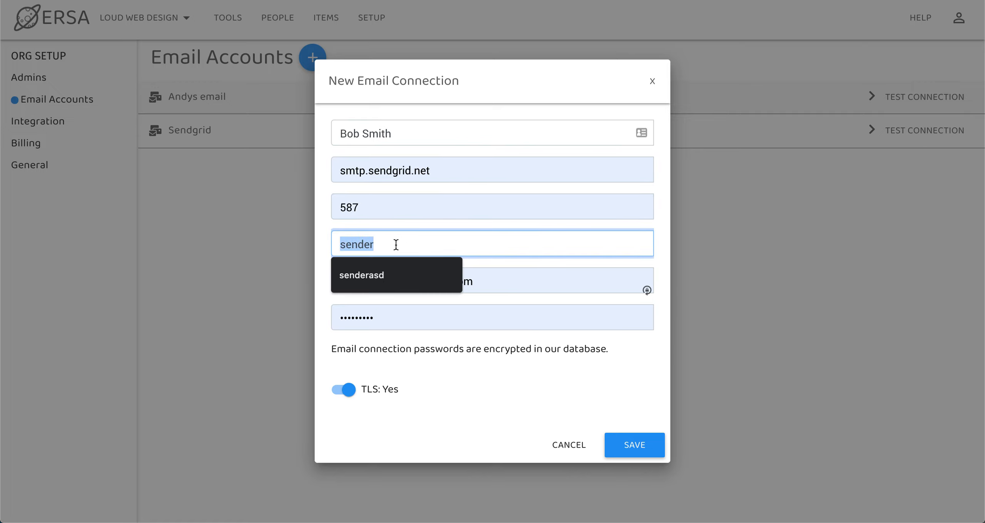
type("Bob Smith")
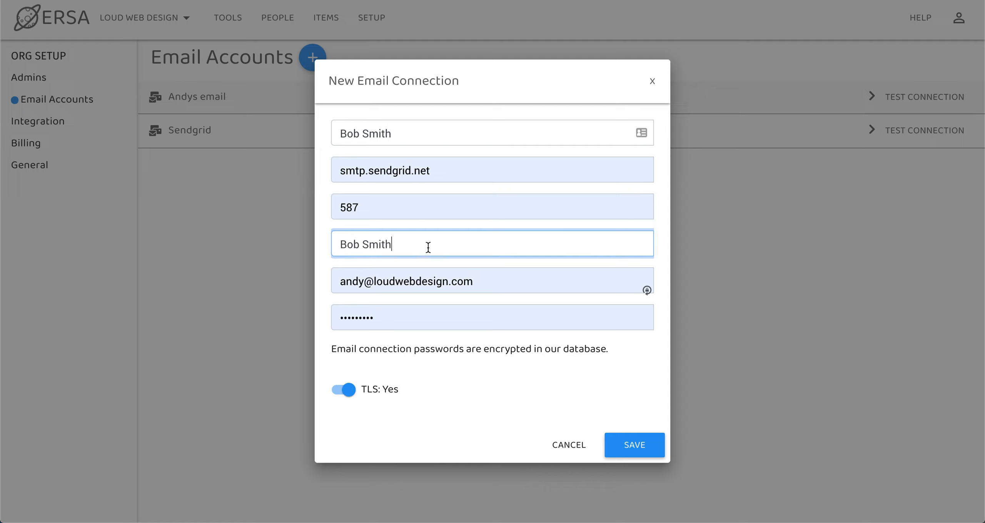
left_click(372, 289)
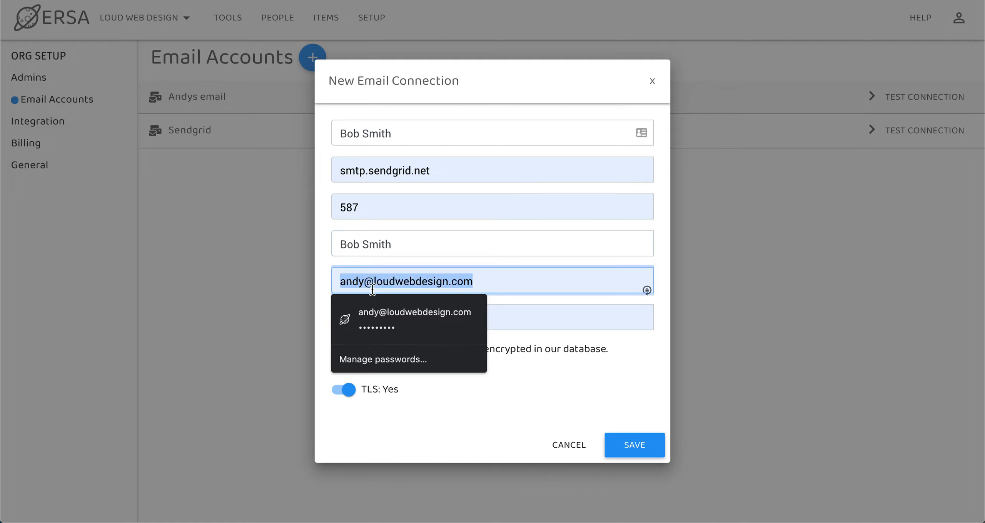
key("BackSpace")
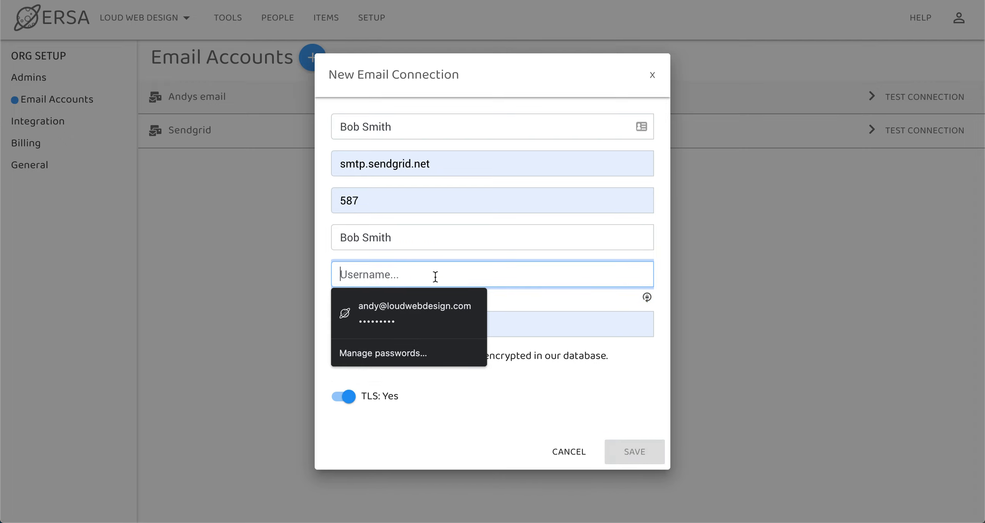
key("shift+Tab")
left_click(413, 274)
Step: Clear the prefilled password and dismiss the browser's saved-login suggestions
left_click(433, 253)
left_click(409, 327)
key("super+a")
key("BackSpace")
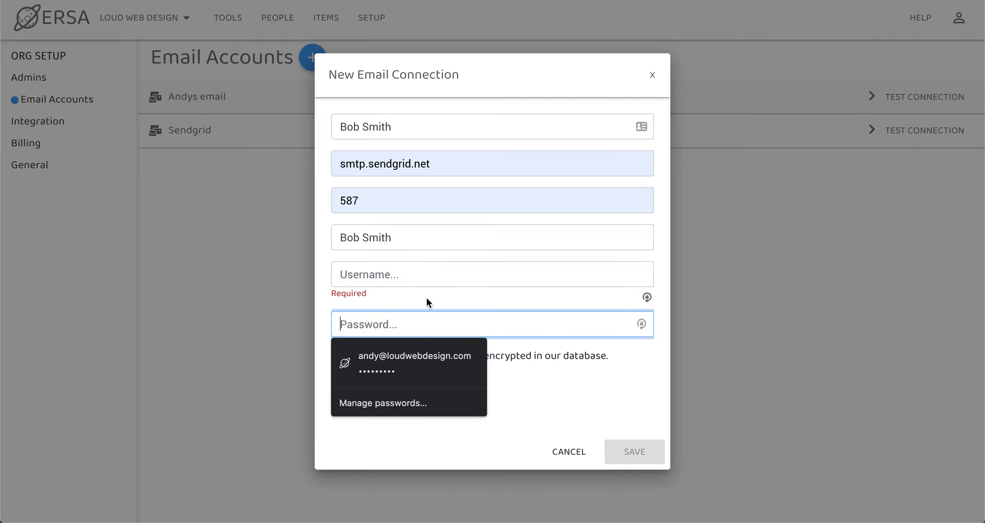
left_click(407, 311)
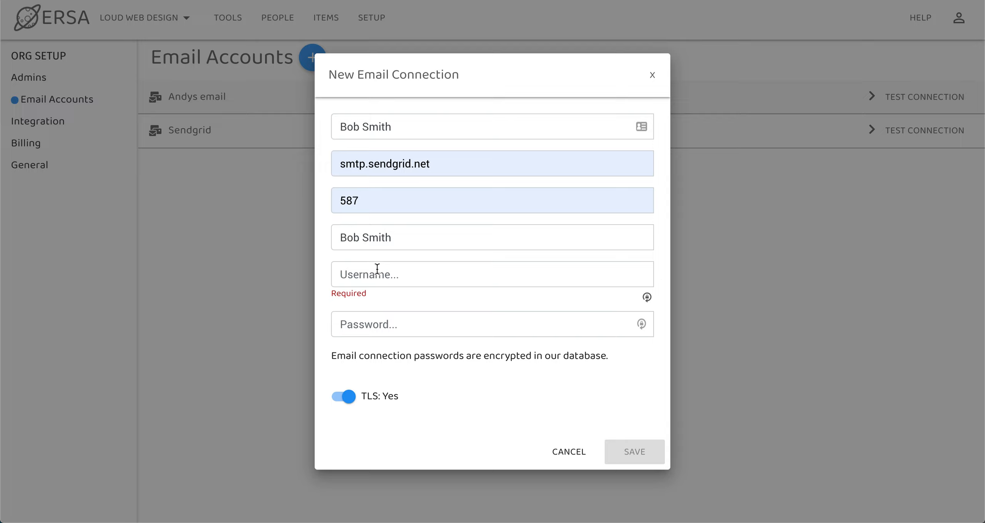
Step: Enter the account's e-mail address as the username and type the account password
left_click(388, 275)
type("aa")
key("BackSpace")
key("BackSpace")
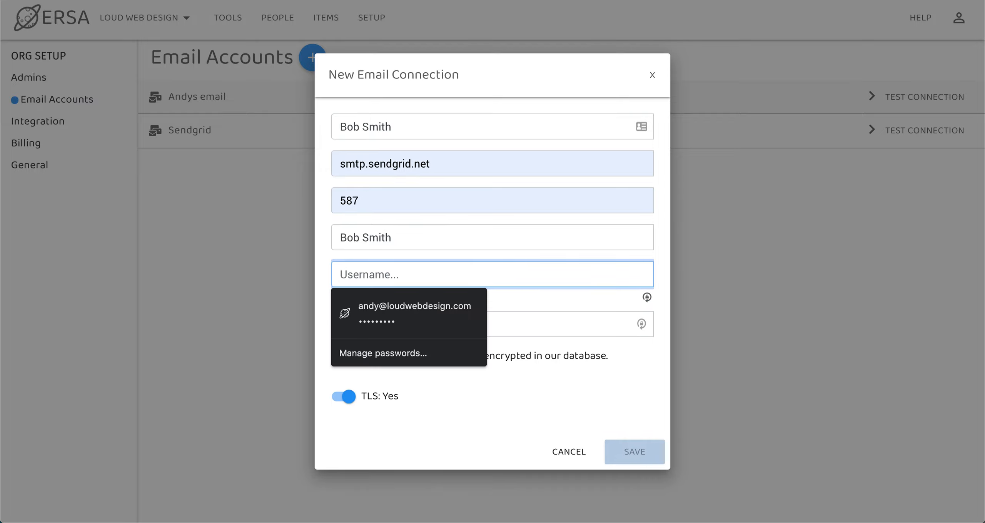
type("bsmo")
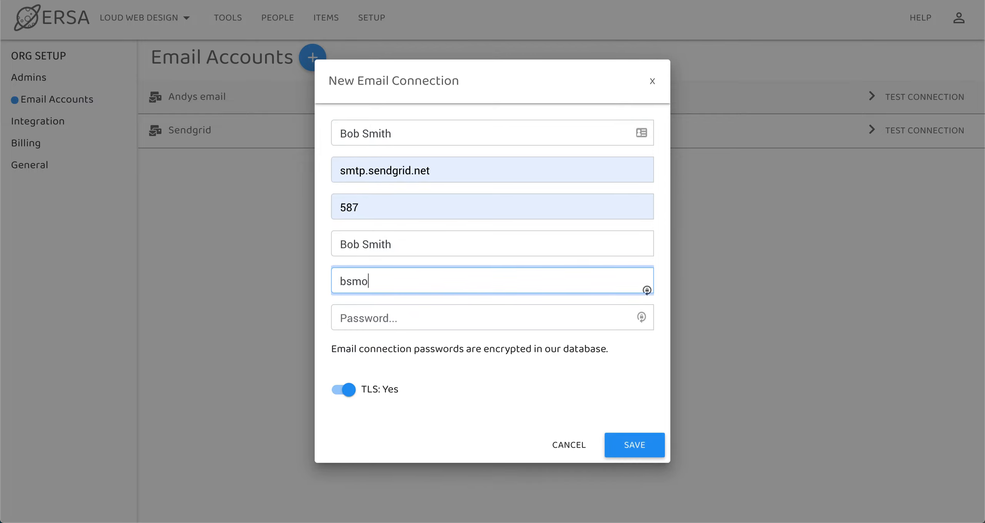
key("BackSpace")
type("ith@example.com")
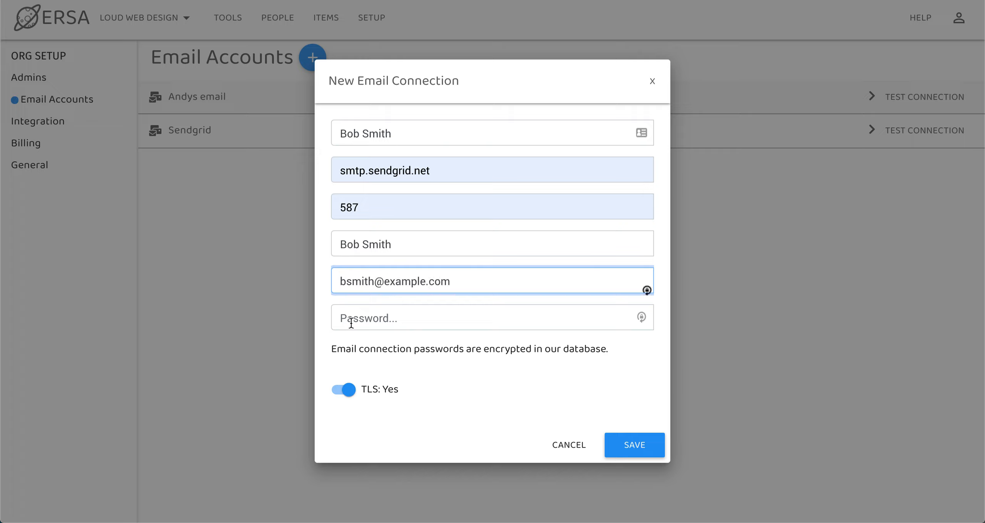
left_click(351, 324)
type("****")
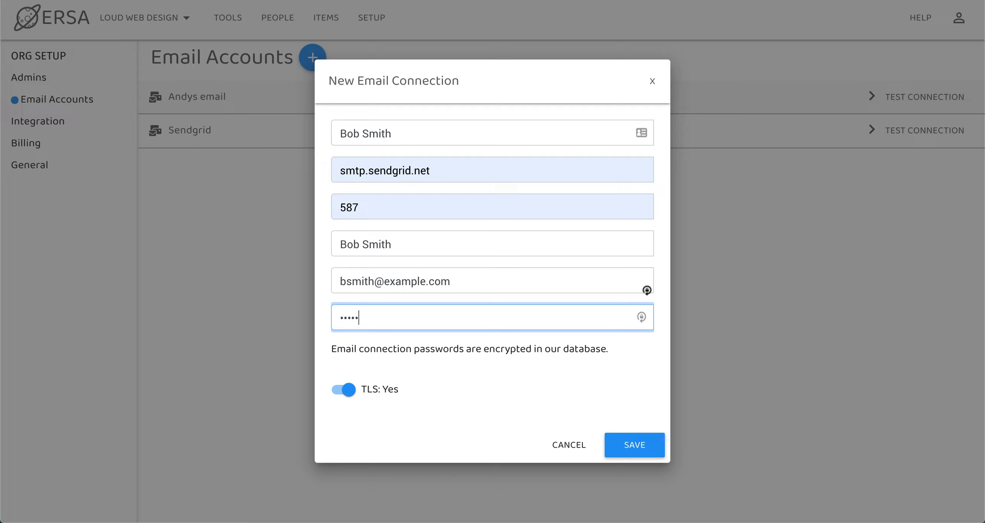
type("**")
Step: Save the new connection, decline the browser's password offer, and send a test email through it
left_click(639, 457)
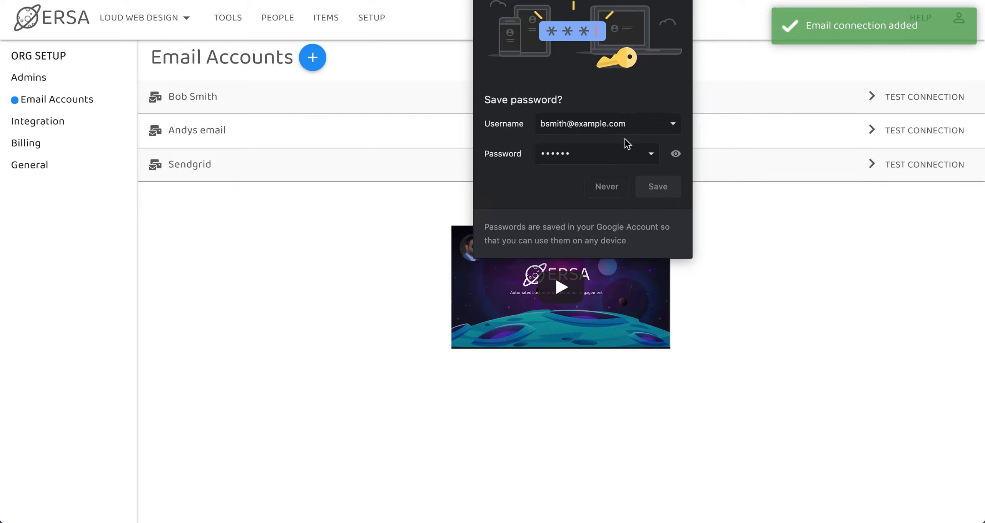
left_click(681, 1)
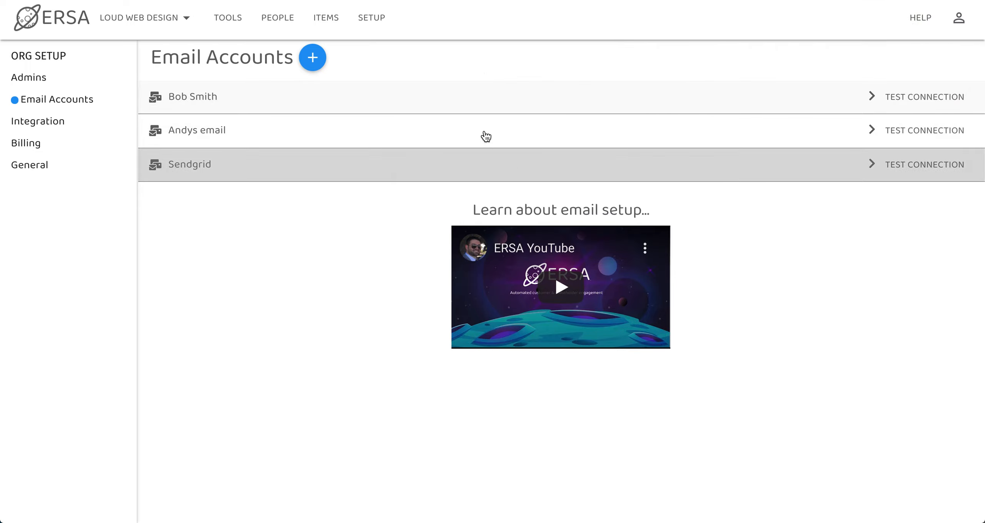
left_click(902, 103)
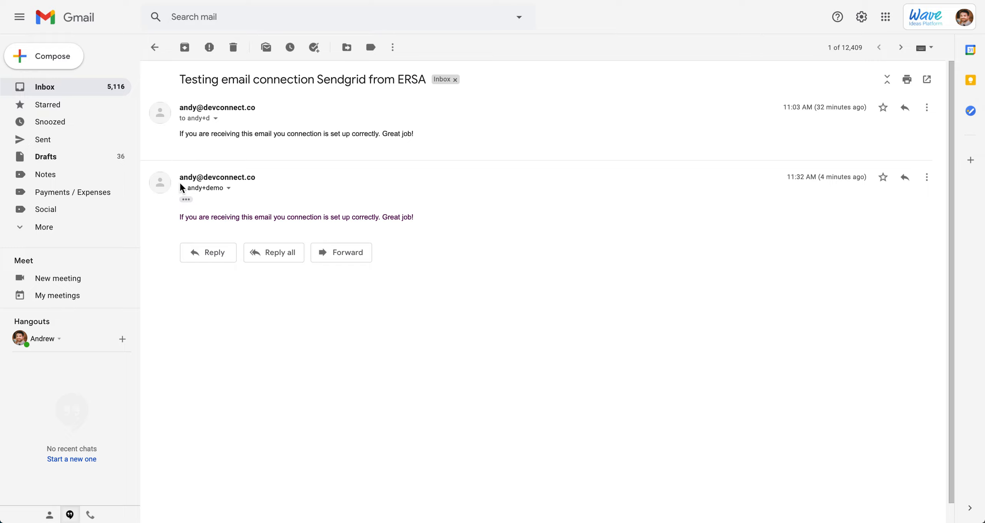
Step: Check the test message's confirmation line in Gmail, then return to ERSA's Email Accounts page
mouse_move(176, 217)
left_mouse_down()
mouse_move(309, 216)
mouse_move(174, 221)
left_mouse_up()
left_click(326, 0)
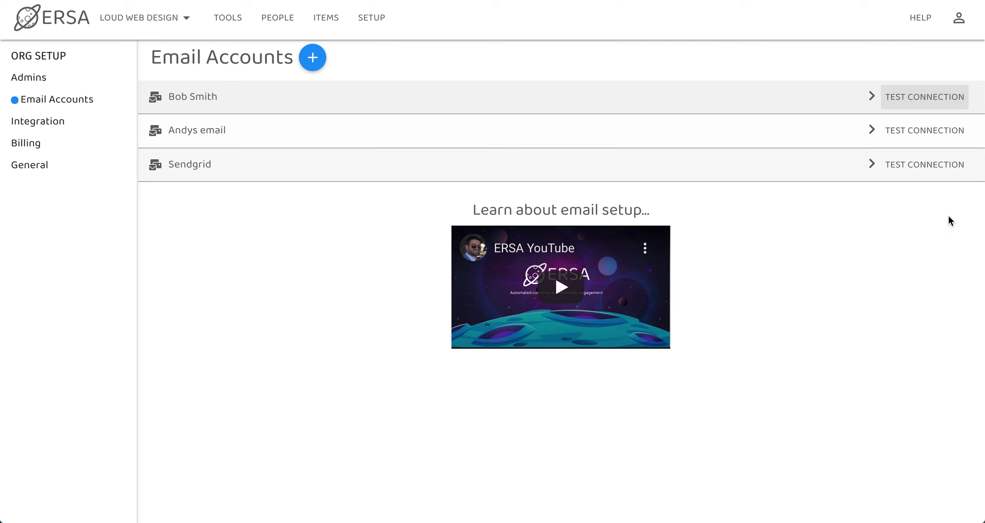
left_click(911, 145)
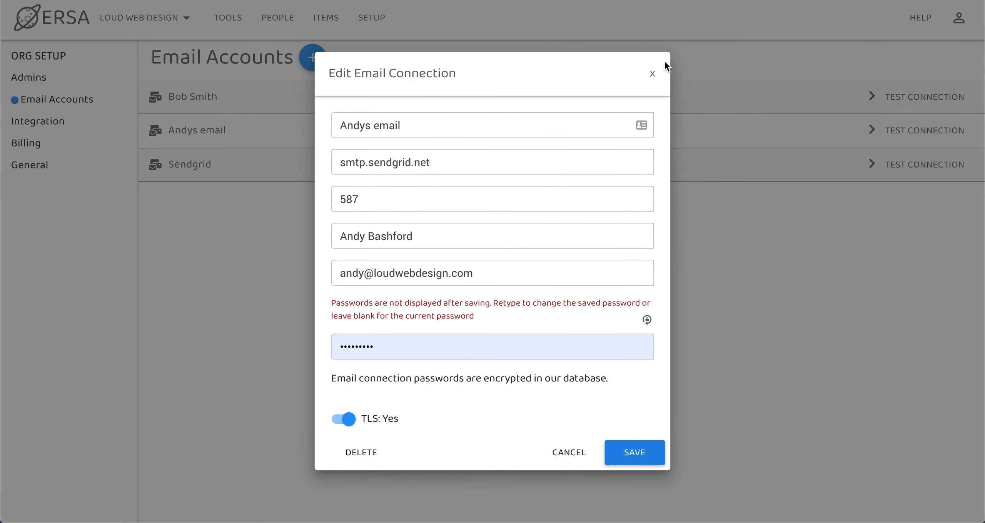
left_click(650, 75)
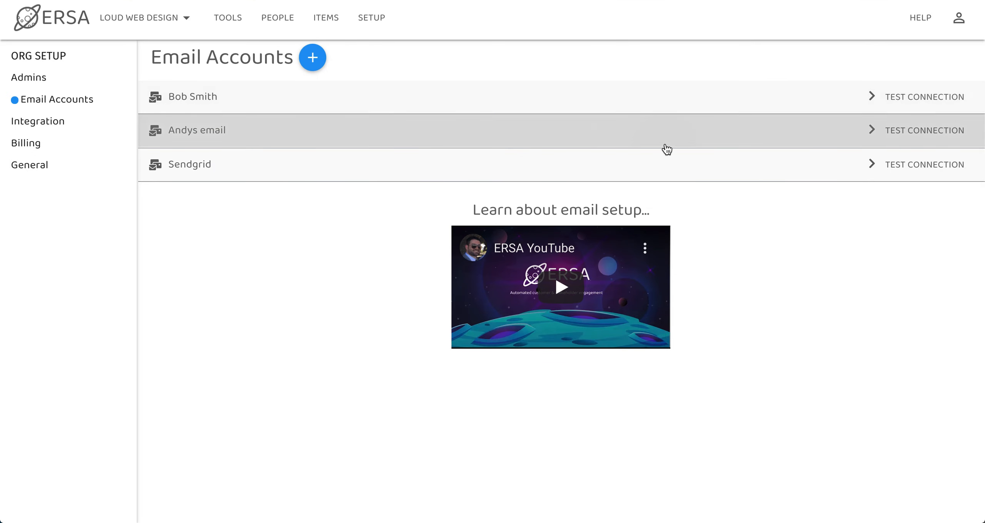
left_click(666, 147)
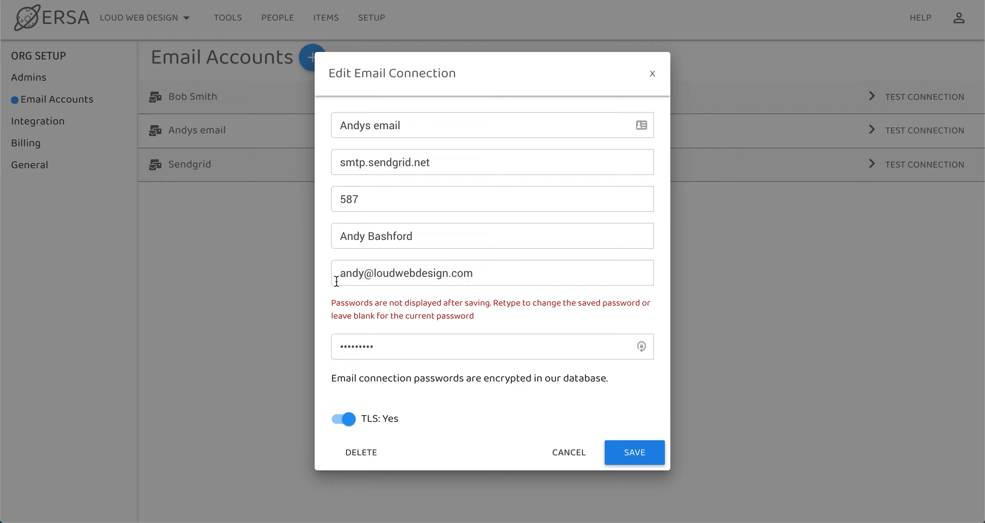
left_click(573, 454)
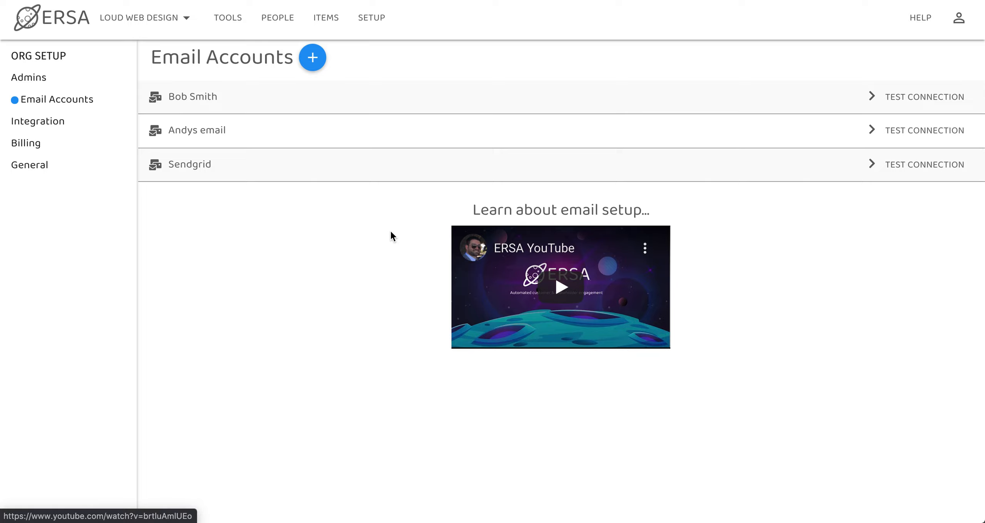
key("super+Tab")
key("super+Tab")
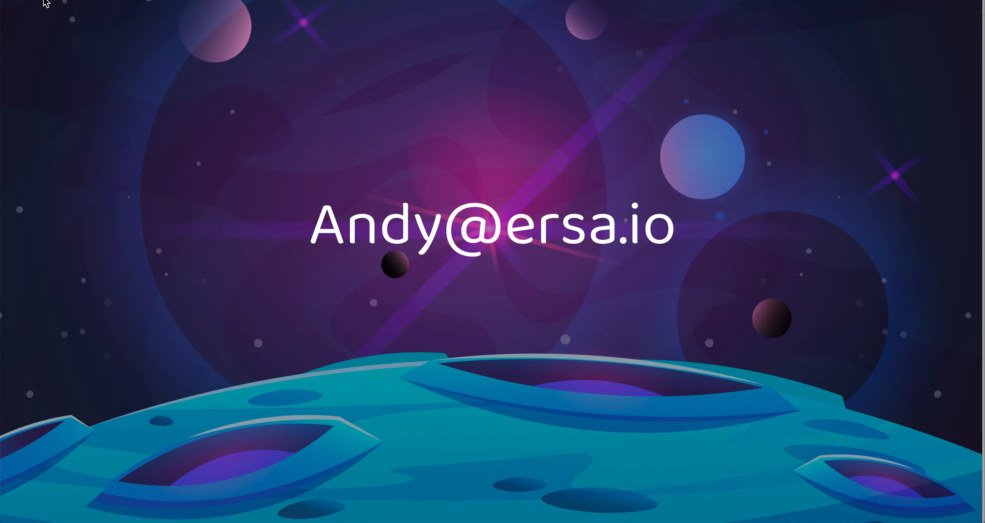
key("super+Tab")
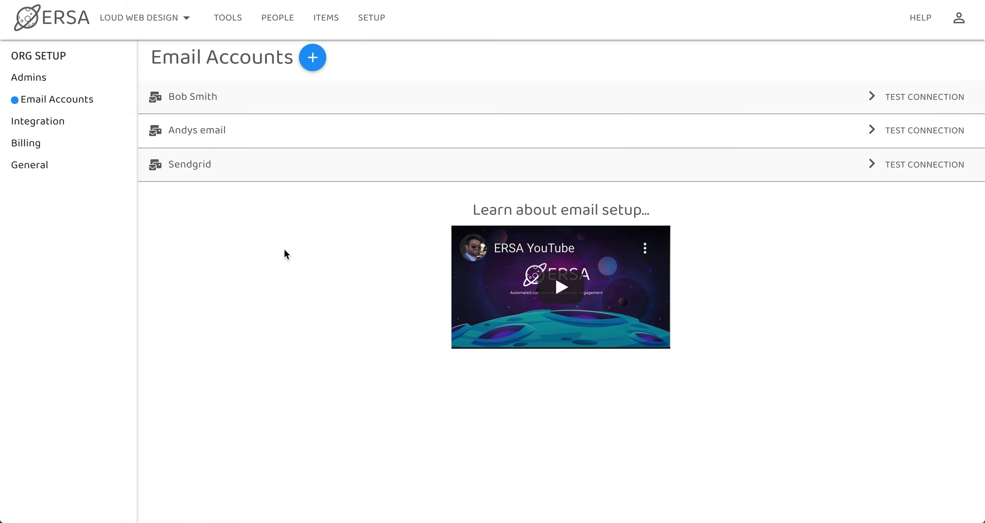
Step: Switch My NPS's email-capture connection from Sendgrid to the newly added sender connection
left_click(221, 22)
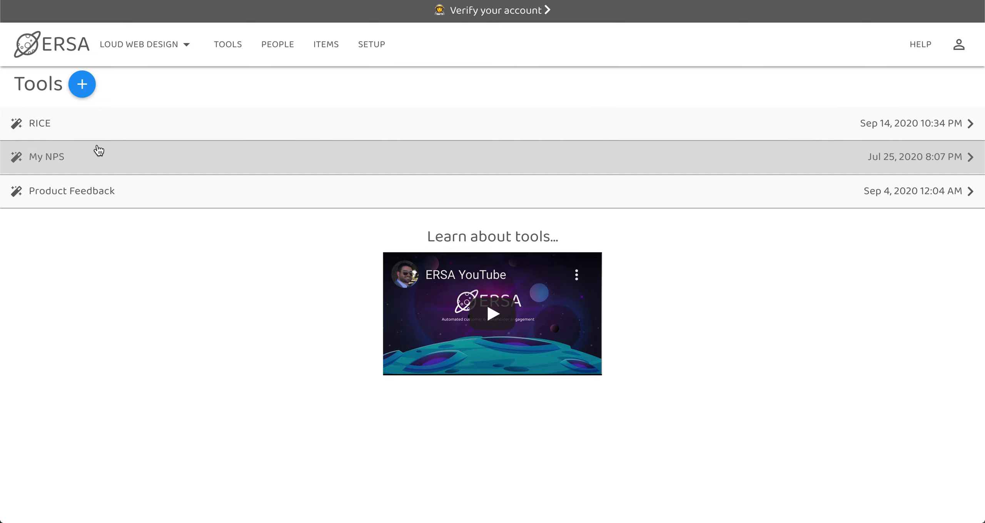
left_click(99, 150)
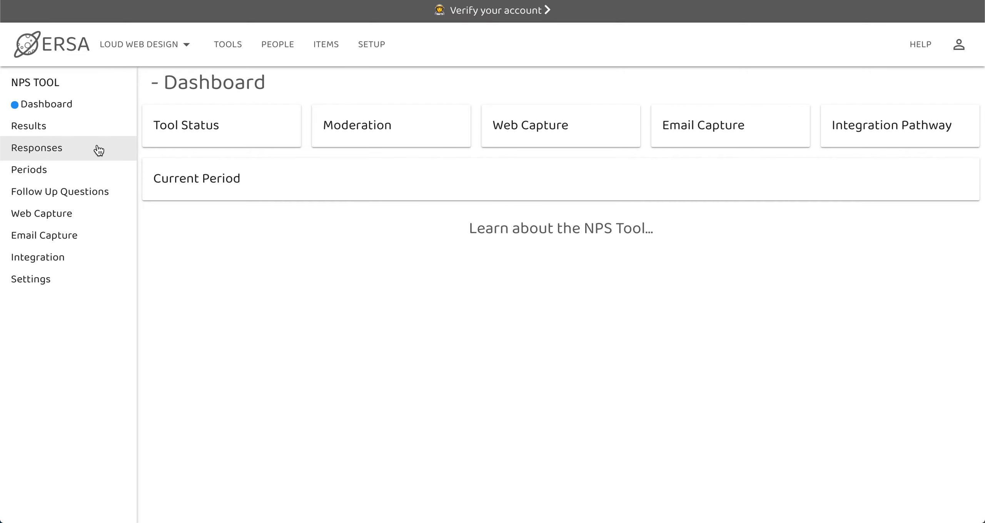
left_click(55, 237)
left_click(271, 204)
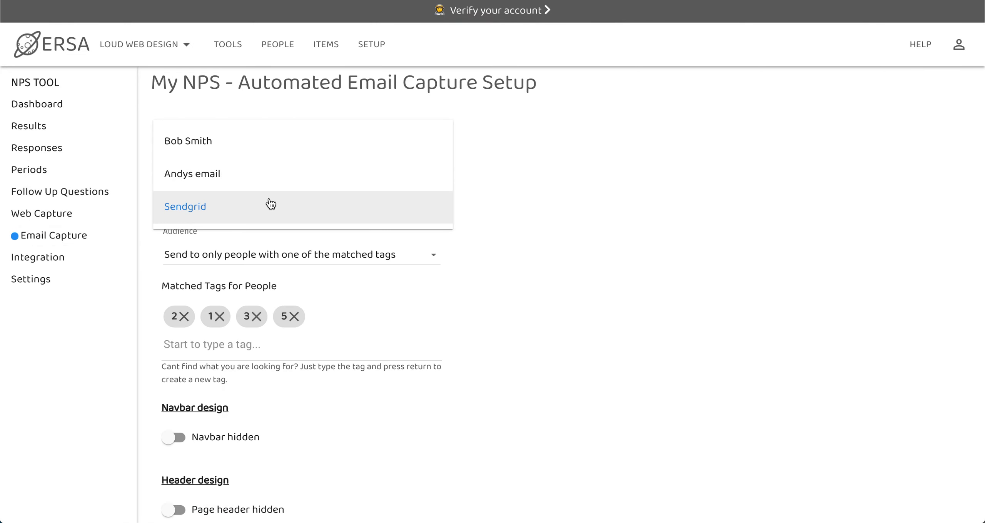
left_click(260, 142)
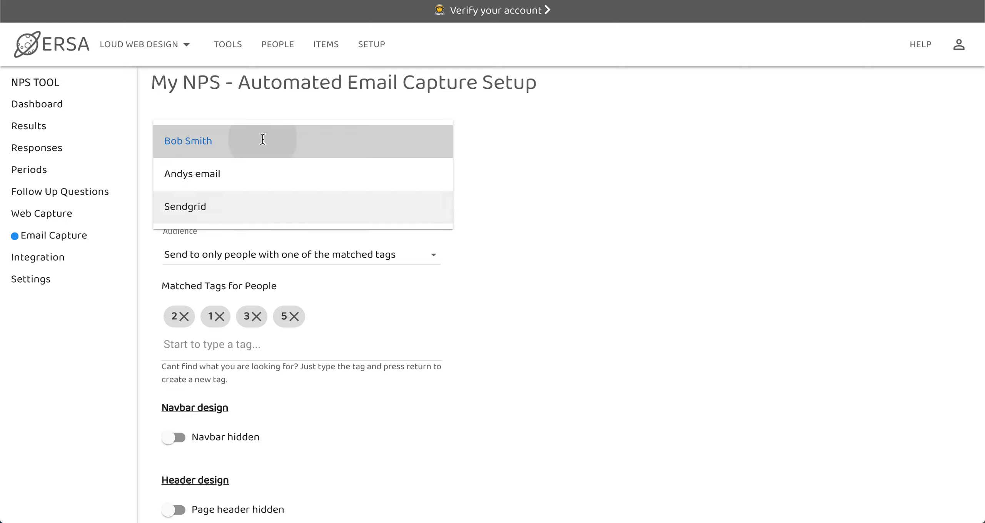
left_click(458, 212)
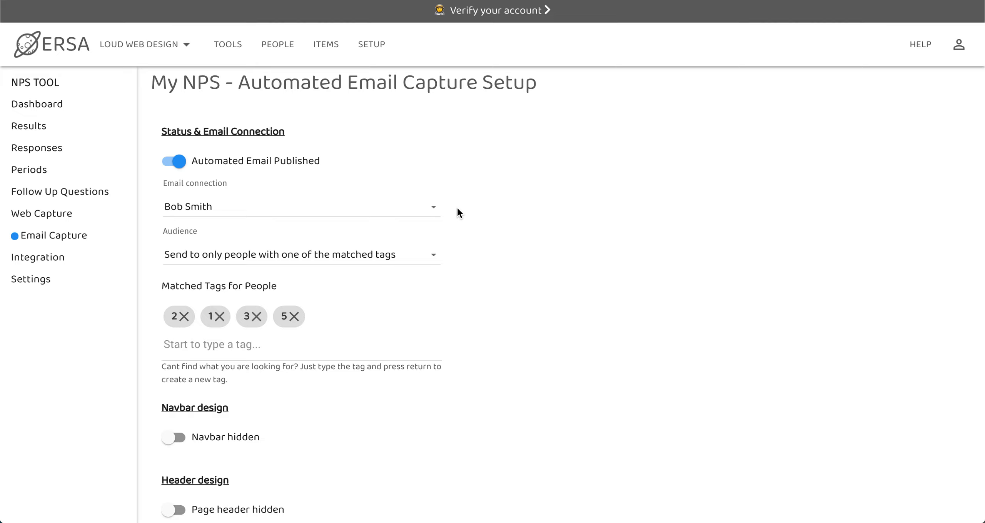